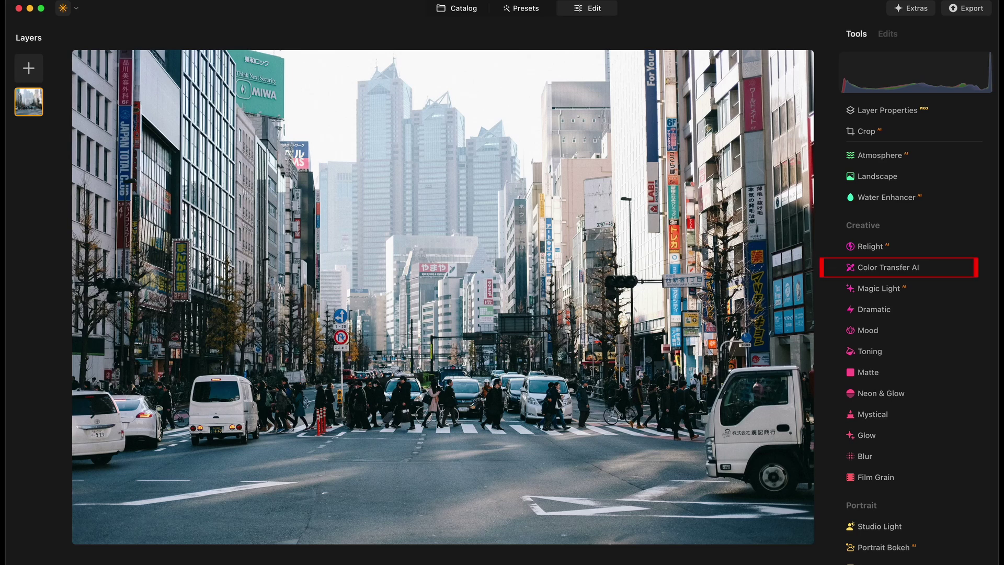
# Step: Recolour the street photo with Color Transfer AI using the green car reference, Transition Smoothing 75, Color Smoothing 50
pyautogui.click(880, 270)
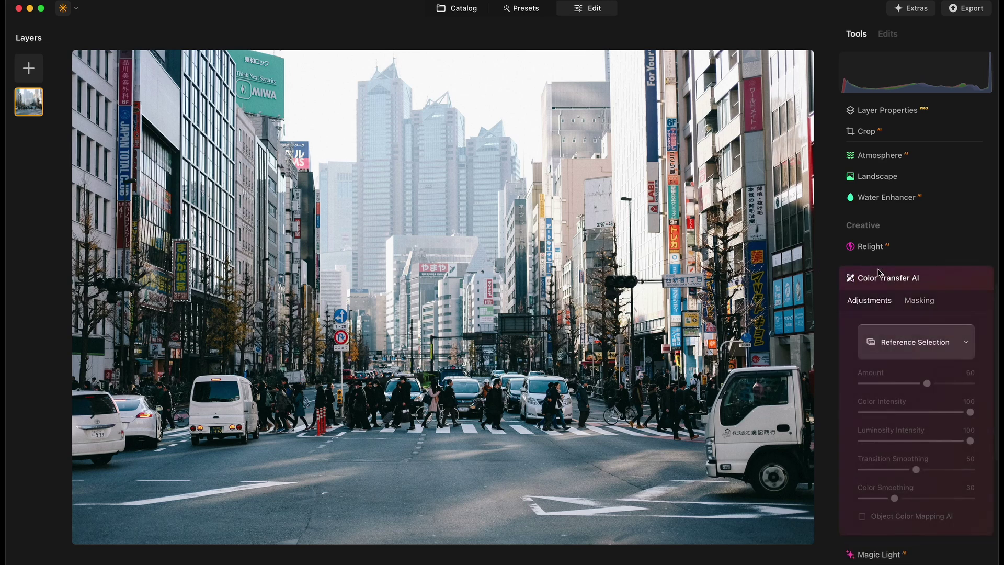
pyautogui.click(886, 354)
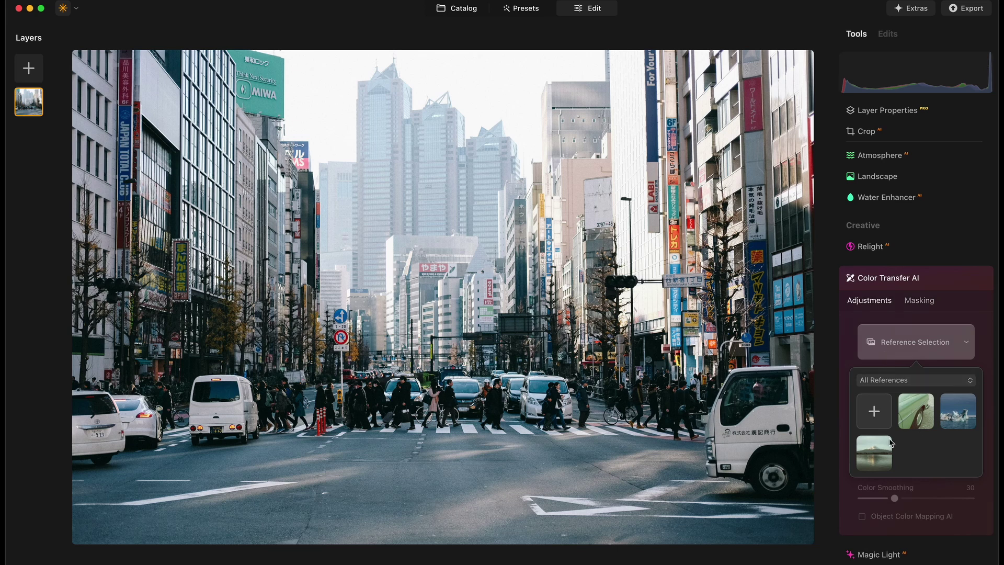
pyautogui.click(915, 420)
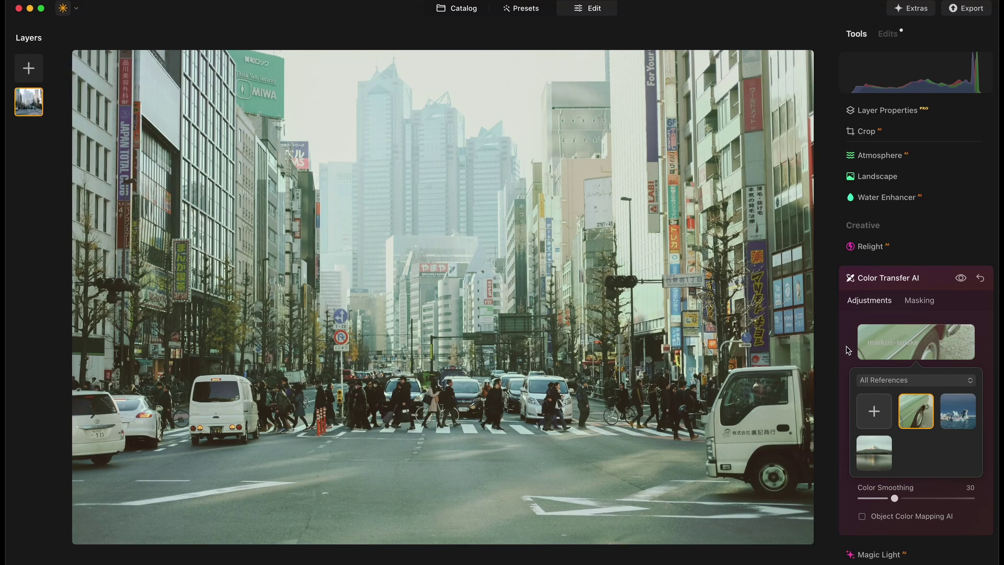
pyautogui.click(848, 349)
pyautogui.click(945, 469)
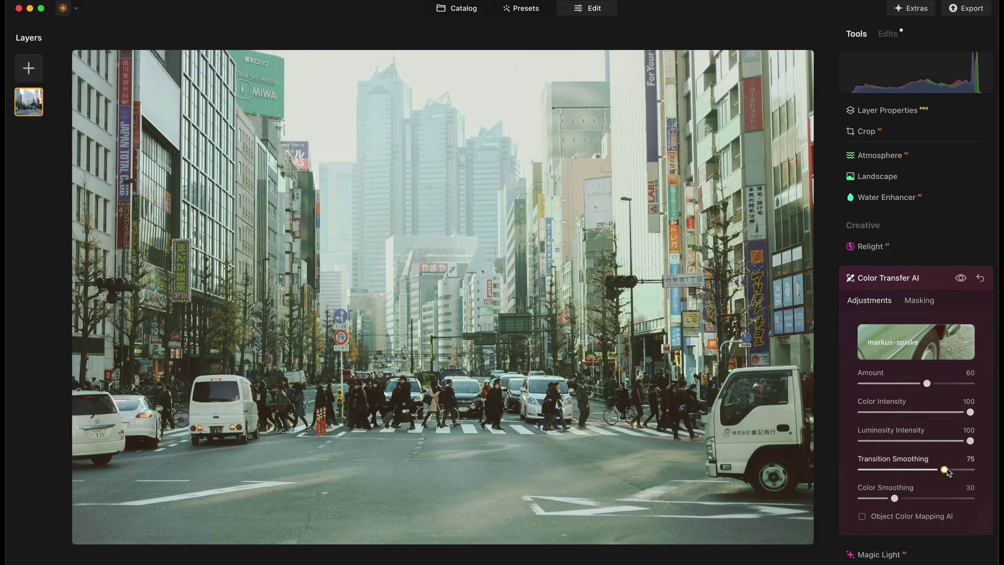
pyautogui.click(918, 498)
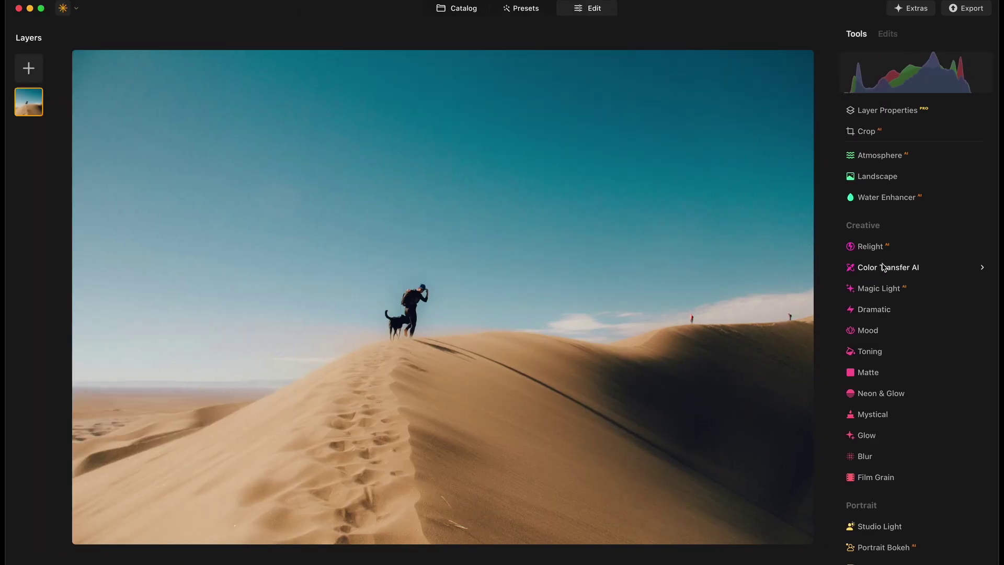
# Step: Add duna_movie.png from disk as the Color Transfer AI reference image
pyautogui.click(883, 265)
pyautogui.click(901, 346)
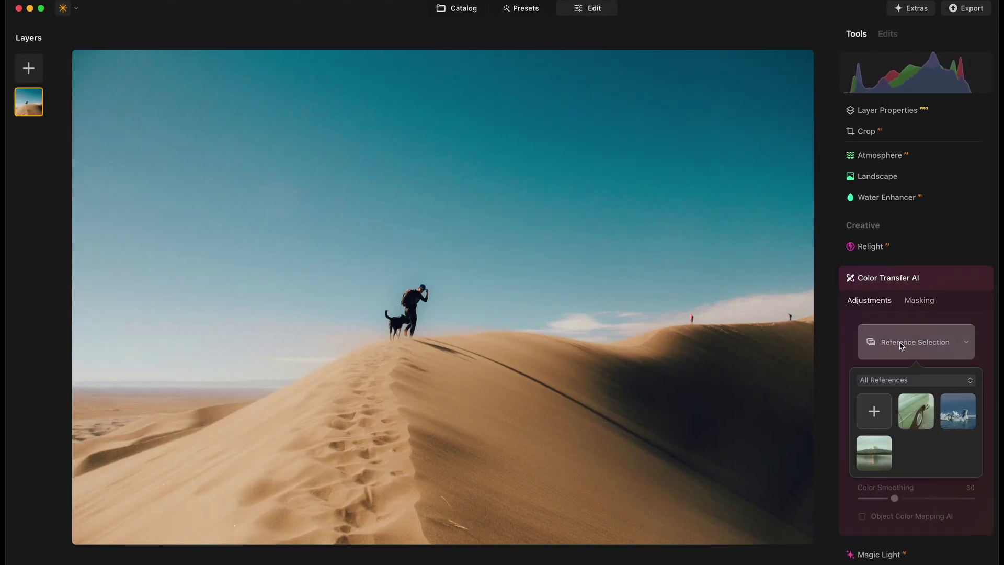
pyautogui.click(873, 419)
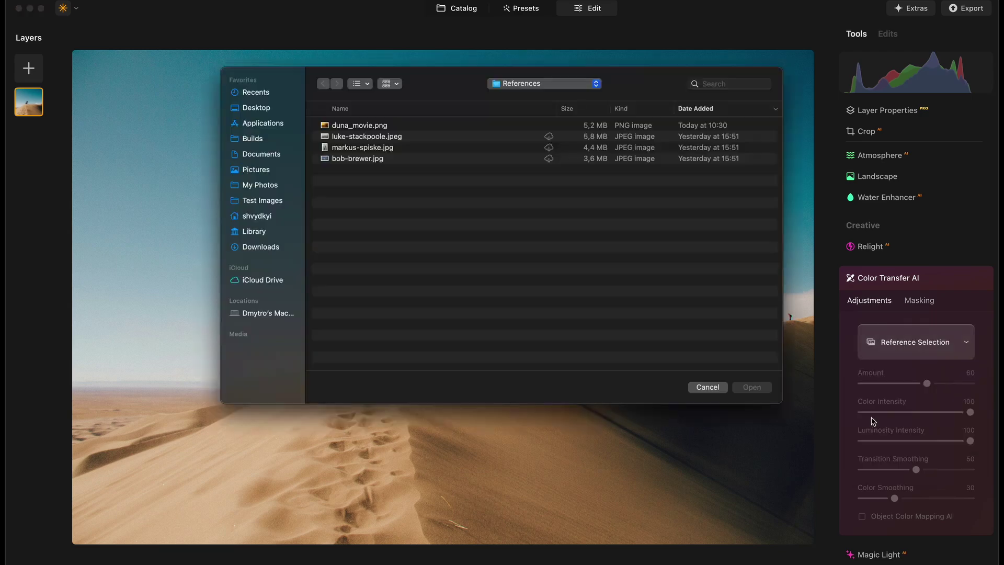
pyautogui.click(445, 125)
pyautogui.press('space')
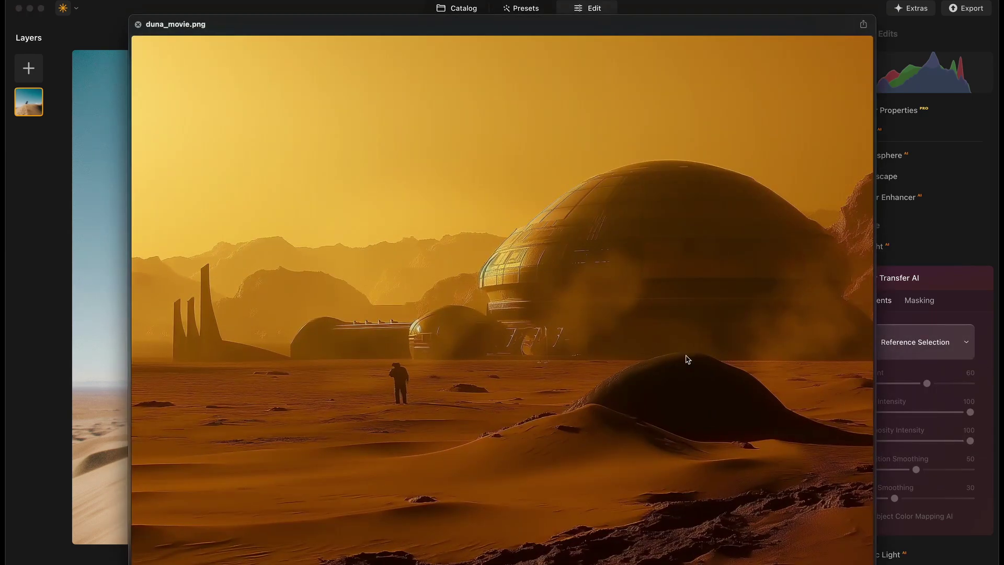
pyautogui.press('space')
pyautogui.click(753, 385)
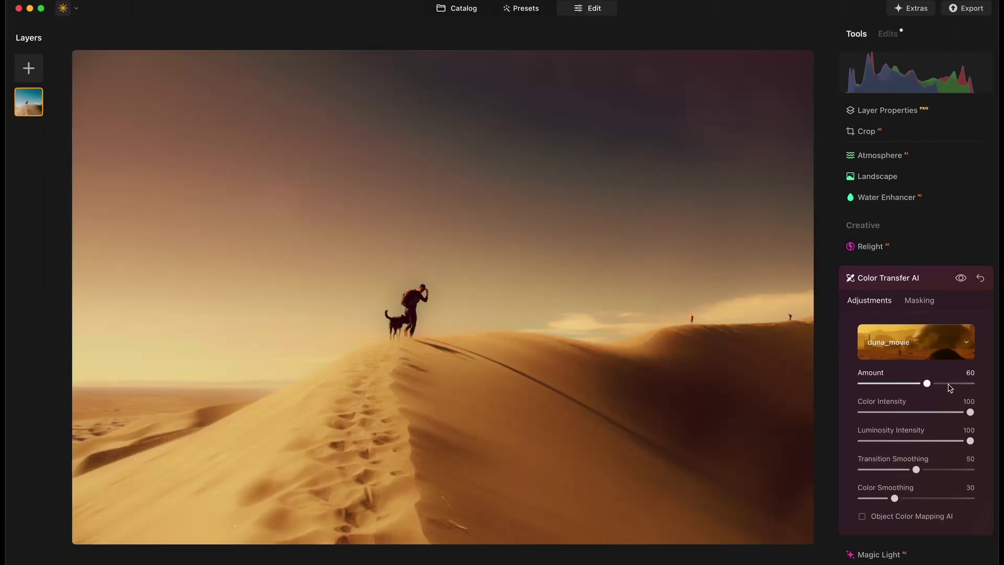
# Step: Set Amount to 80, Transition Smoothing to 80 and Color Smoothing to 75
pyautogui.click(950, 384)
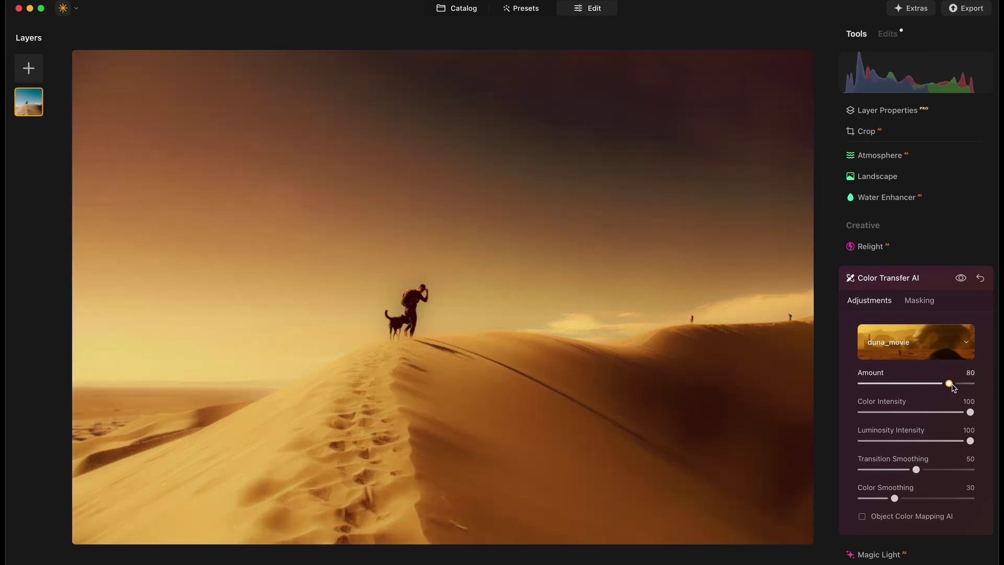
pyautogui.click(949, 470)
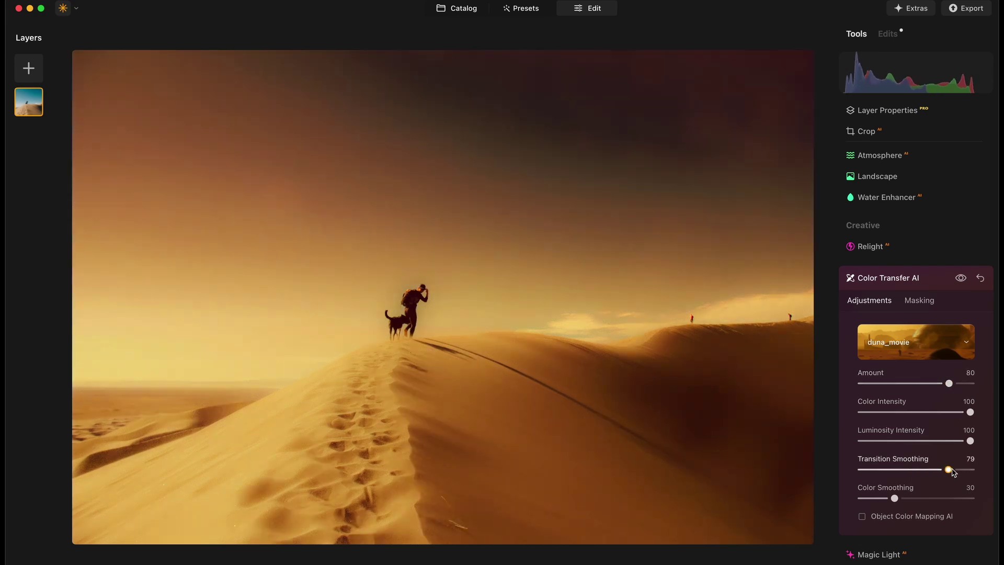
pyautogui.click(944, 499)
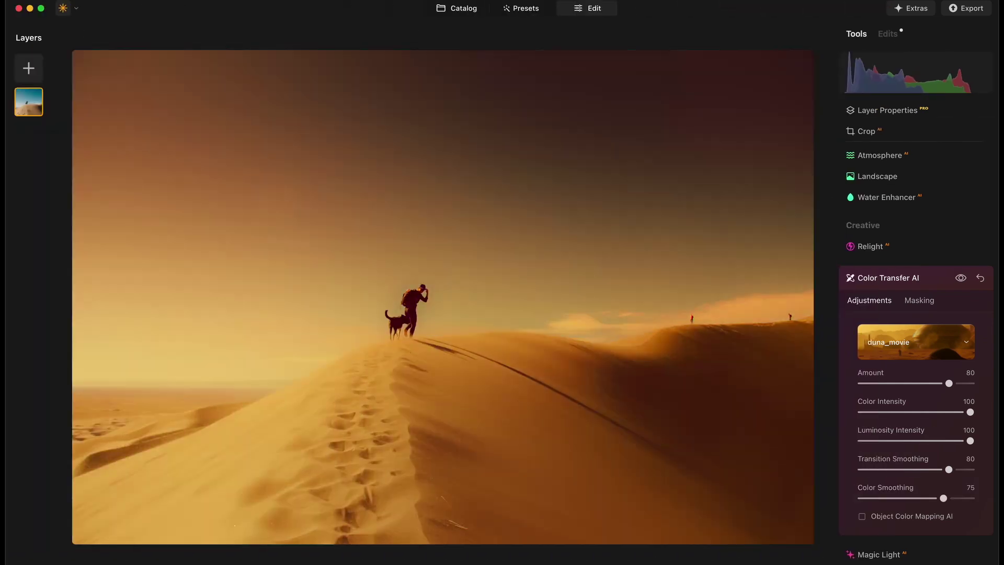
# Step: Enable Object Color Mapping AI and compare the dune edit against the original
pyautogui.click(861, 516)
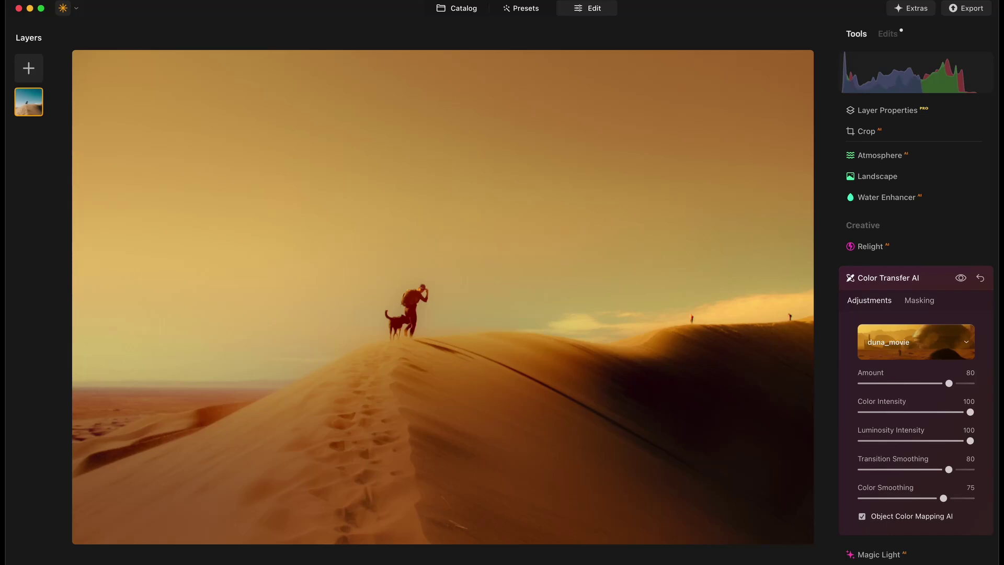
pyautogui.press('\\')
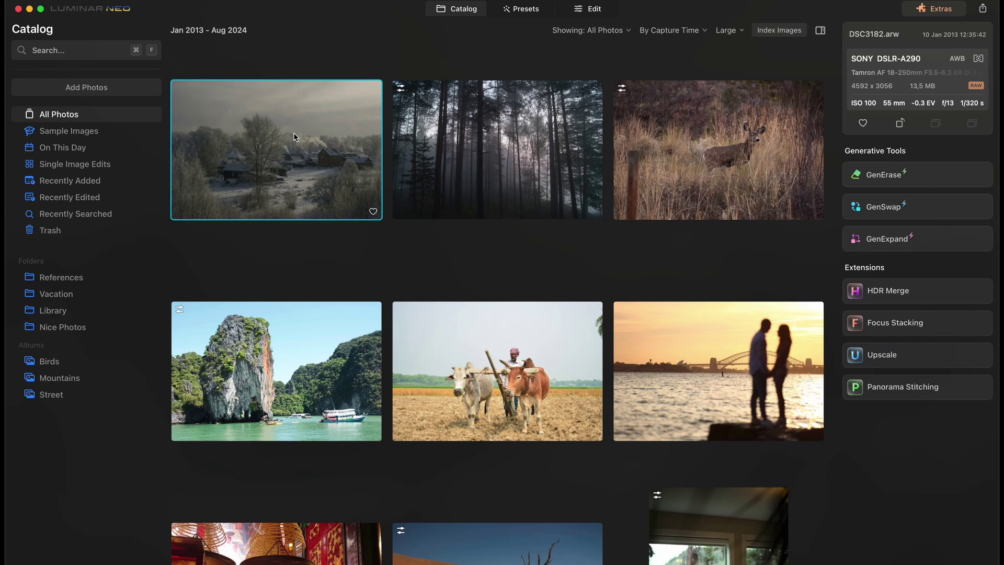
# Step: Search the catalog for 'mountains' and browse the results
pyautogui.click(130, 53)
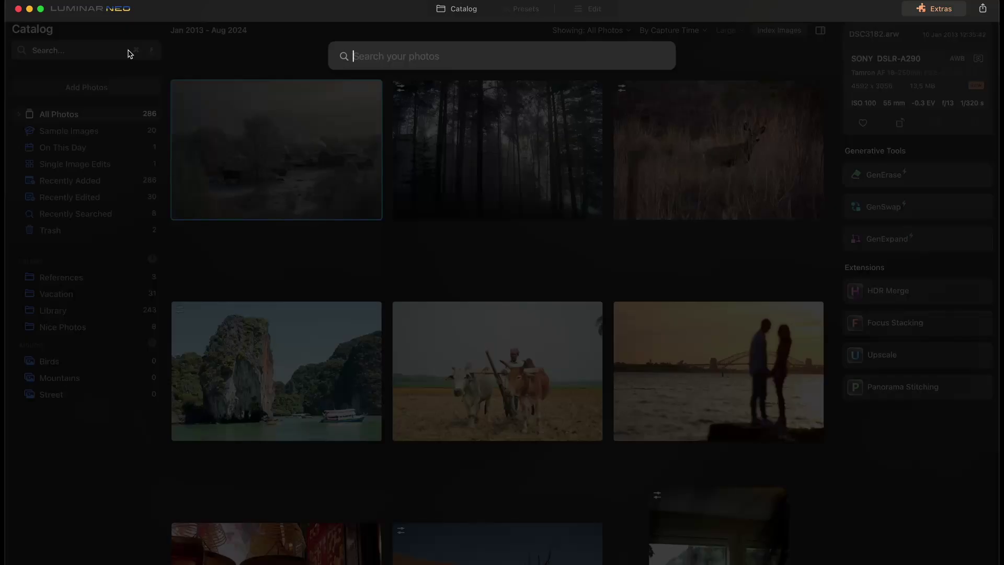
pyautogui.write('mountains')
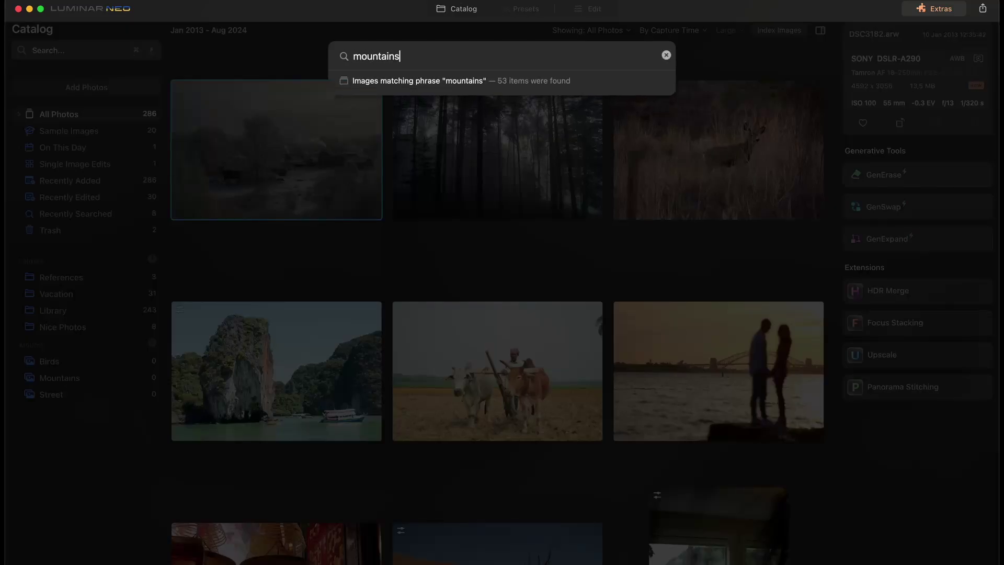
pyautogui.press('Return')
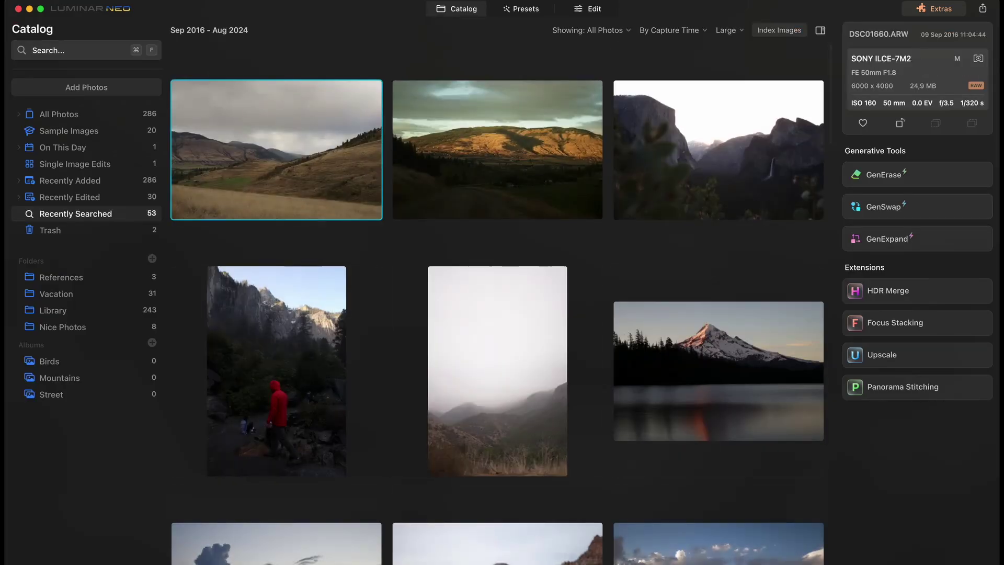
pyautogui.scroll(-5, 430, 120)
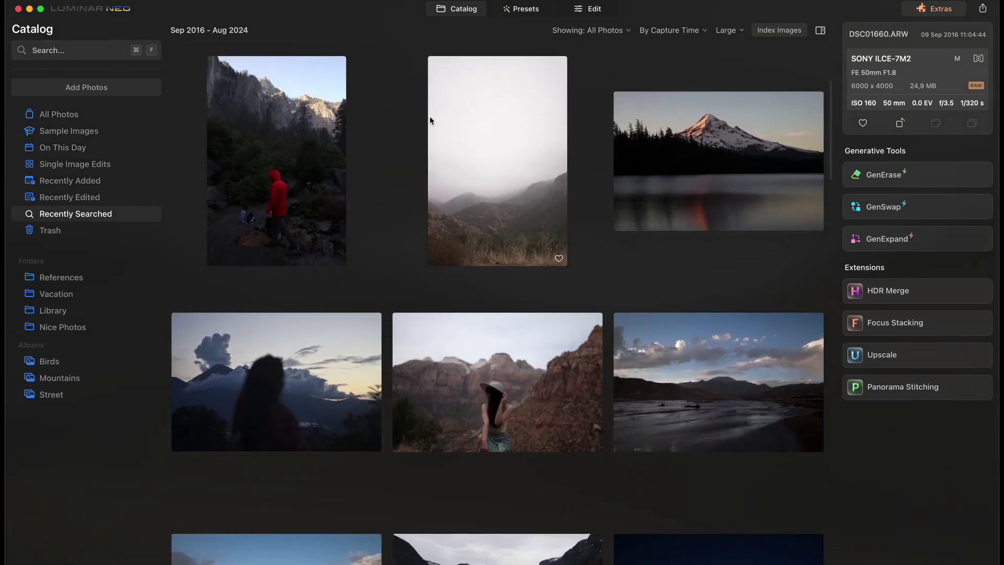
pyautogui.scroll(-3, 430, 120)
pyautogui.scroll(7, 238, 161)
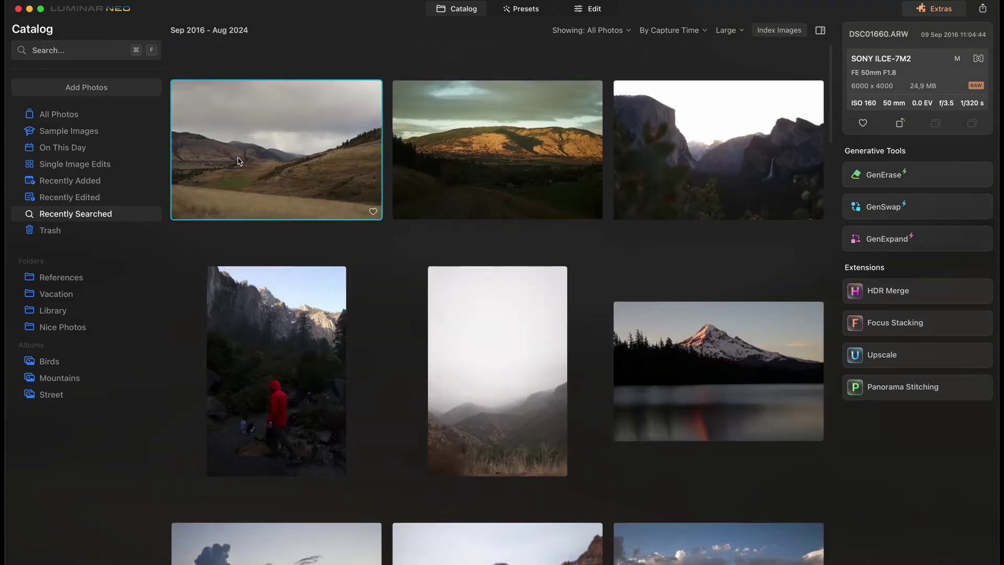
# Step: Return to All Photos and search for 'lamb'
pyautogui.click(105, 116)
pyautogui.press('super+f')
pyautogui.write('lamb')
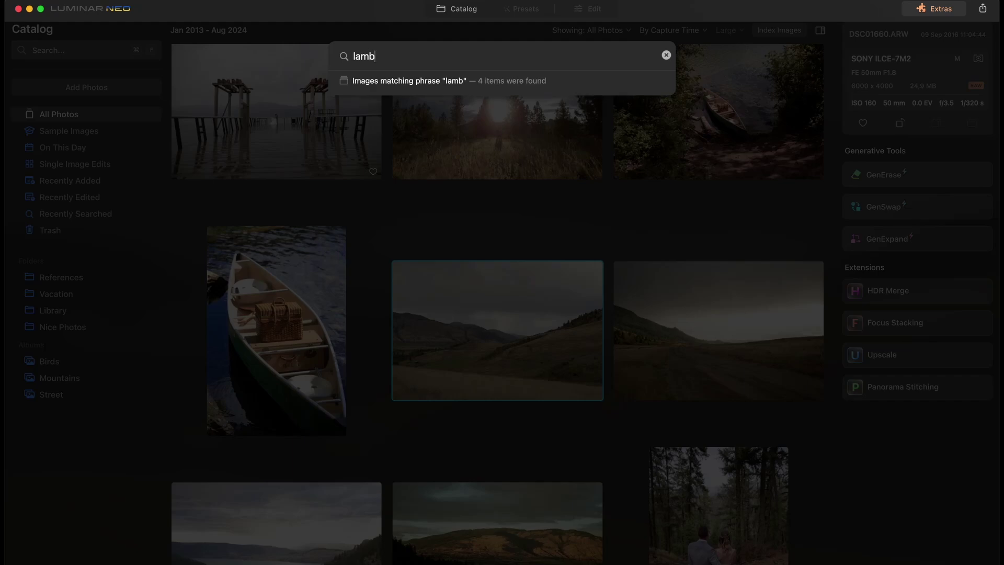
pyautogui.press('Return')
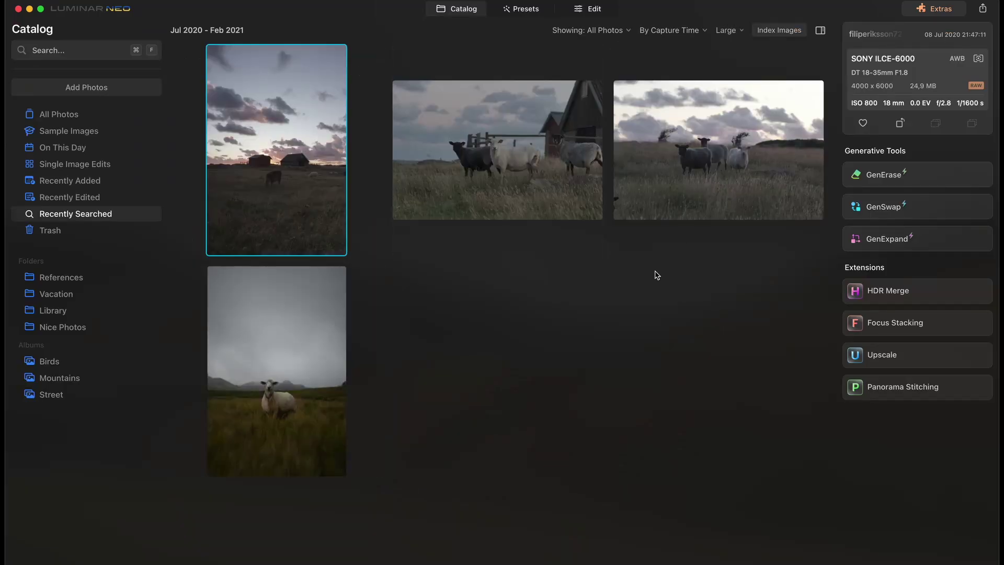
# Step: Return to All Photos, search for 'wedding dress' and browse the results
pyautogui.click(87, 118)
pyautogui.press('super+f')
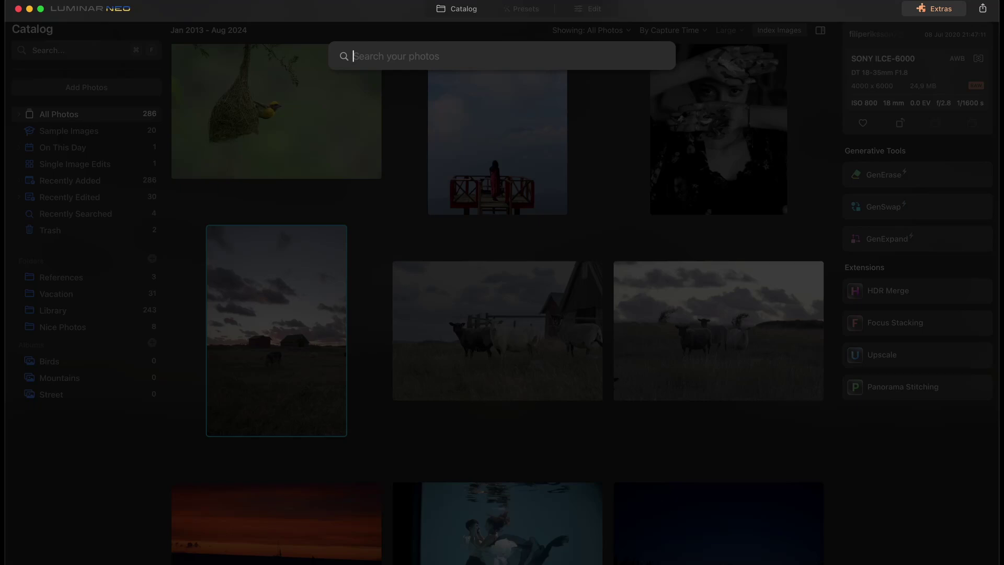
pyautogui.write('wedding dress')
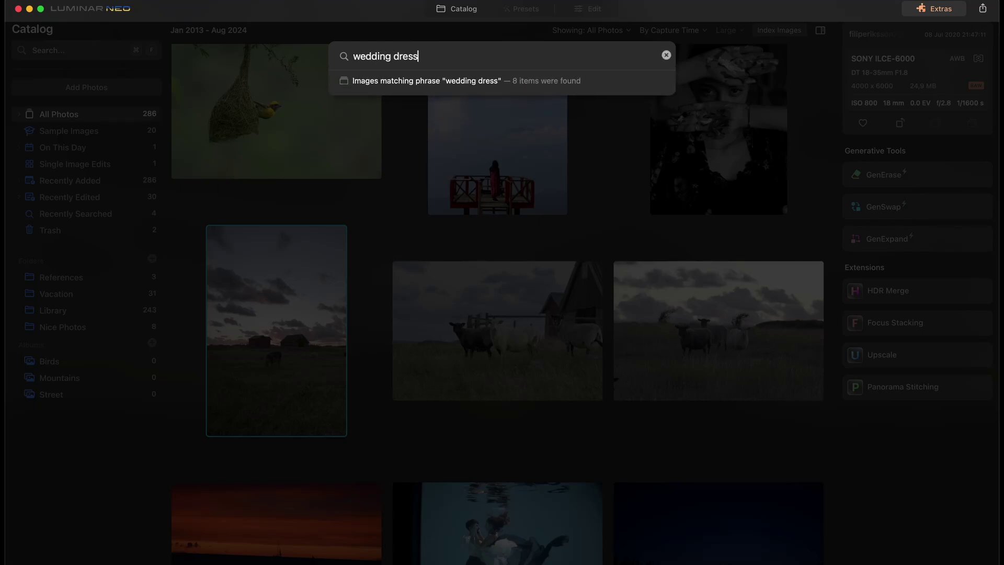
pyautogui.press('Return')
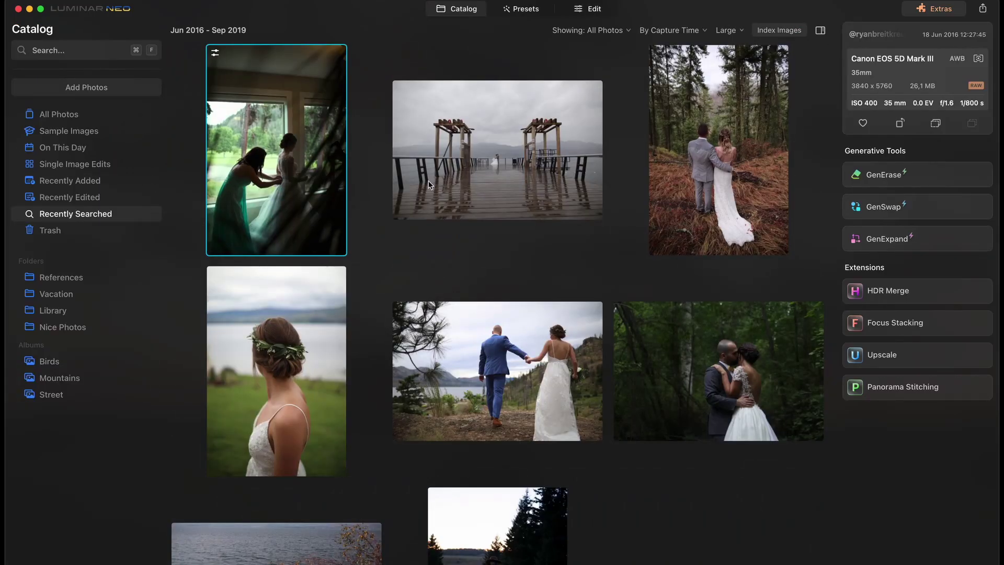
pyautogui.scroll(-2, 529, 402)
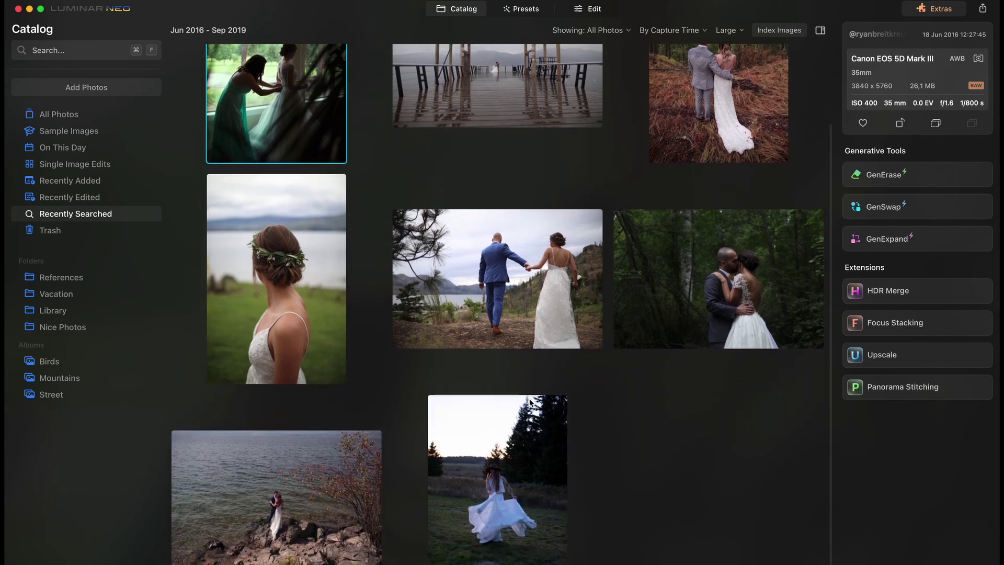
pyautogui.scroll(2, 529, 402)
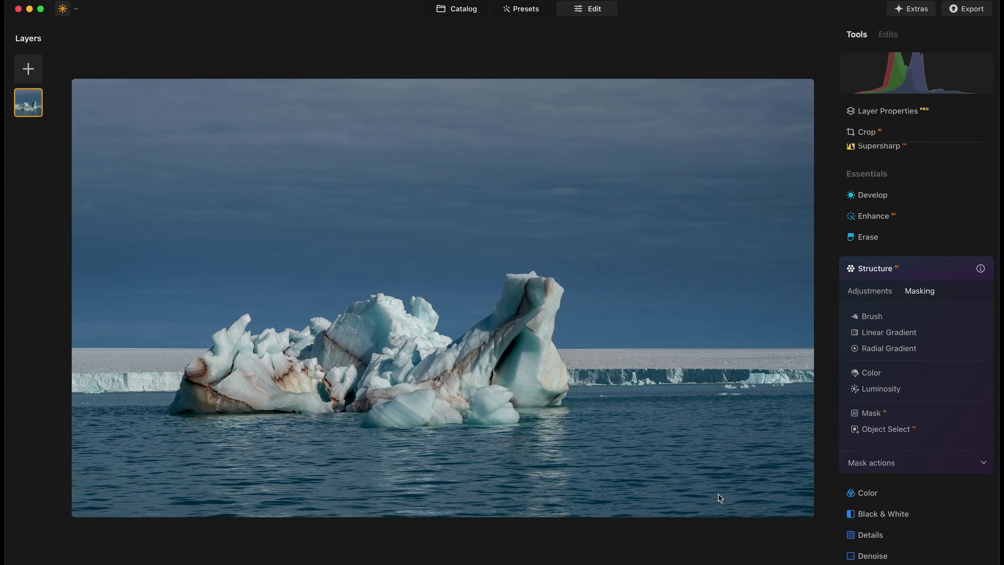
# Step: Try a Color mask sampling the ice shelf, iceberg and sky, widen Range to 74, then reset it
pyautogui.click(870, 371)
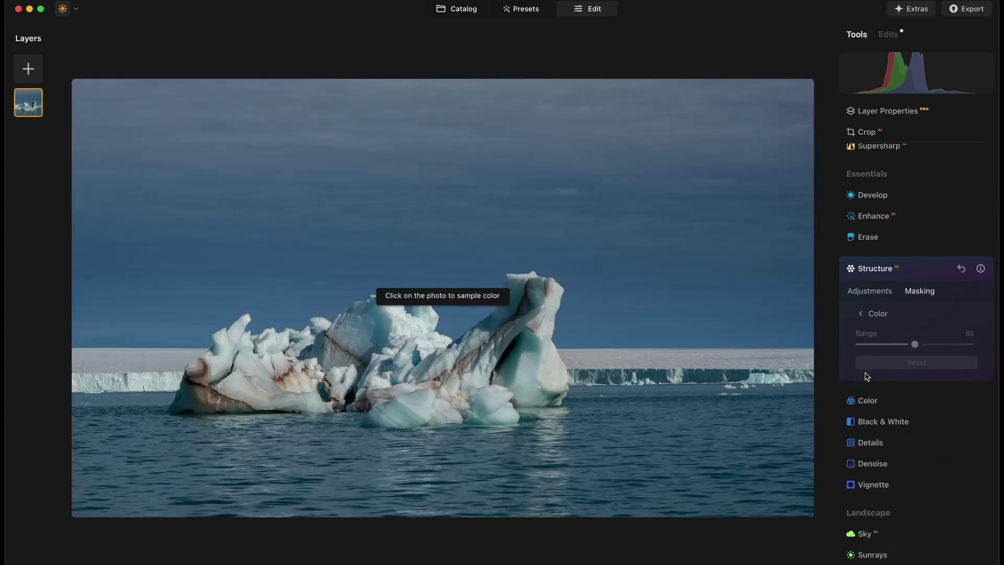
pyautogui.click(613, 359)
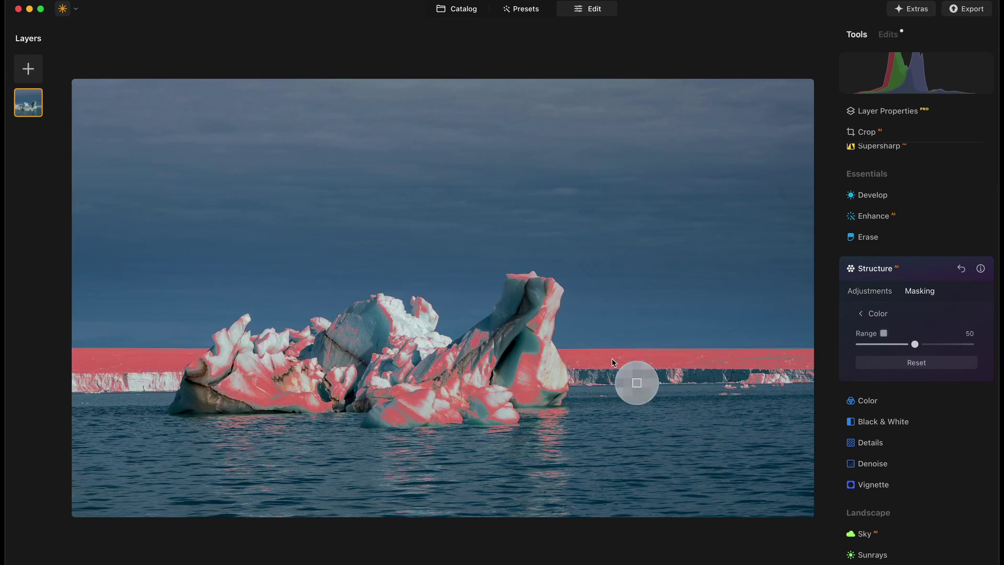
pyautogui.click(554, 365)
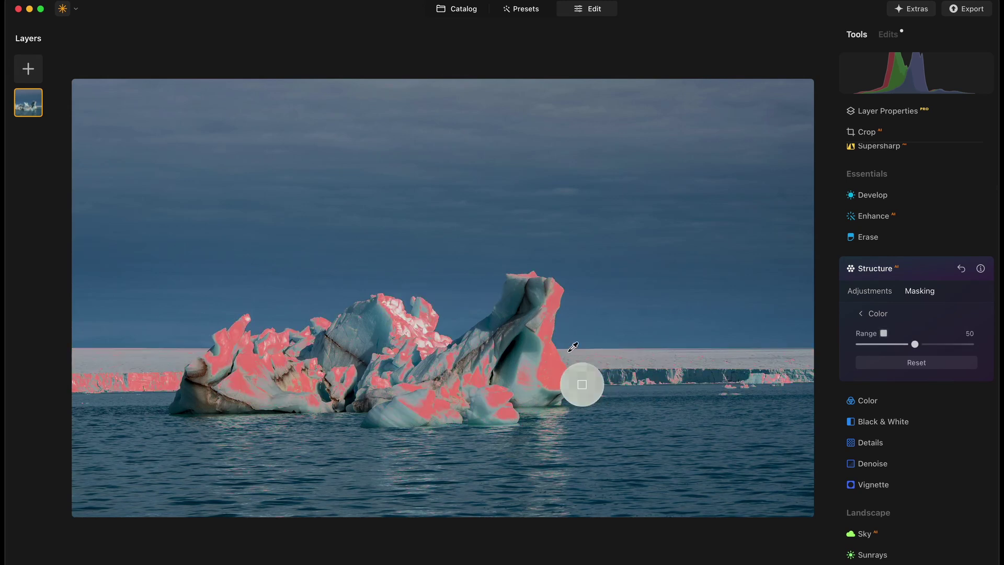
pyautogui.click(583, 335)
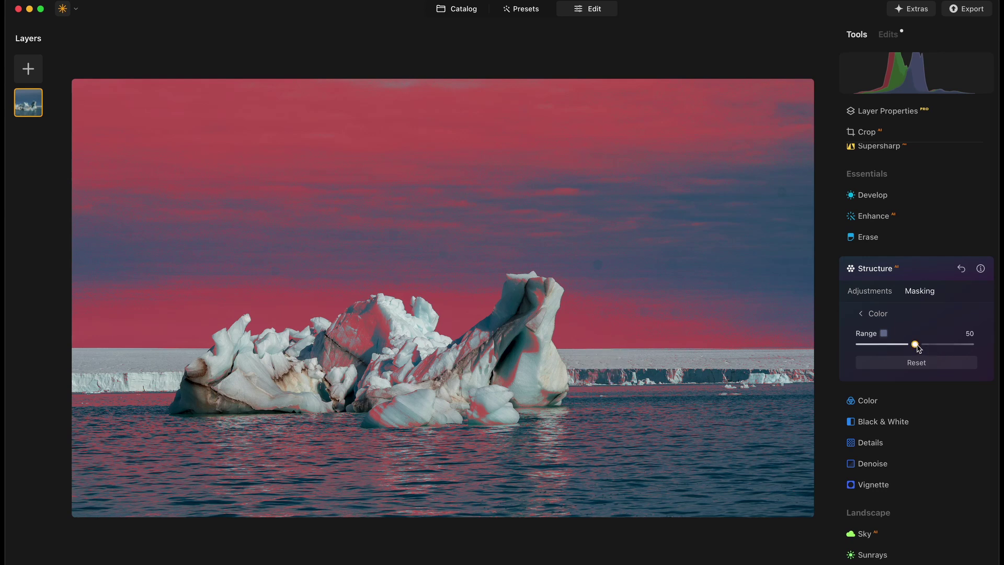
pyautogui.moveTo(914, 344); pyautogui.dragTo(942, 344)
pyautogui.click(933, 363)
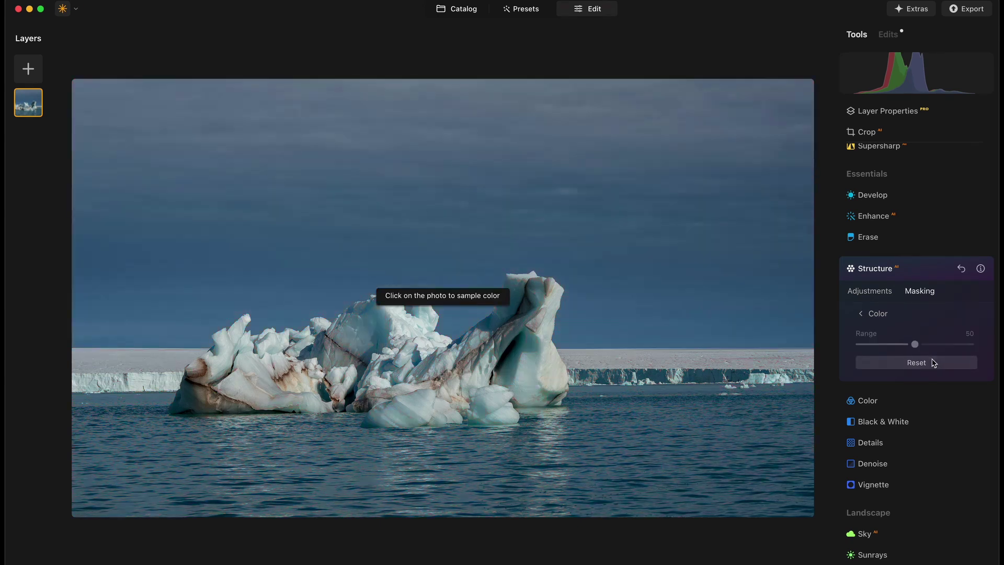